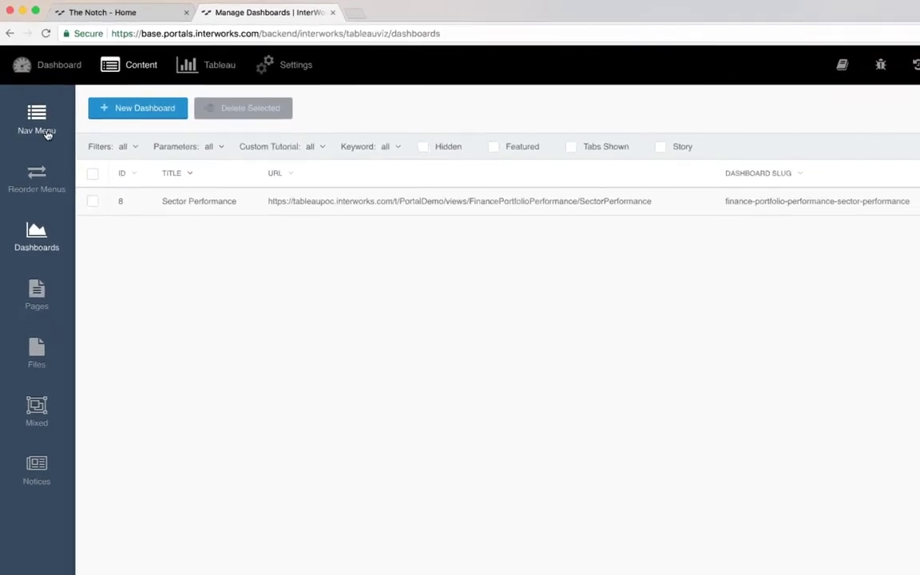
Open the Nav Menu's Manage Links page listing Home and Sector Performance under Main Menu
click(46, 133)
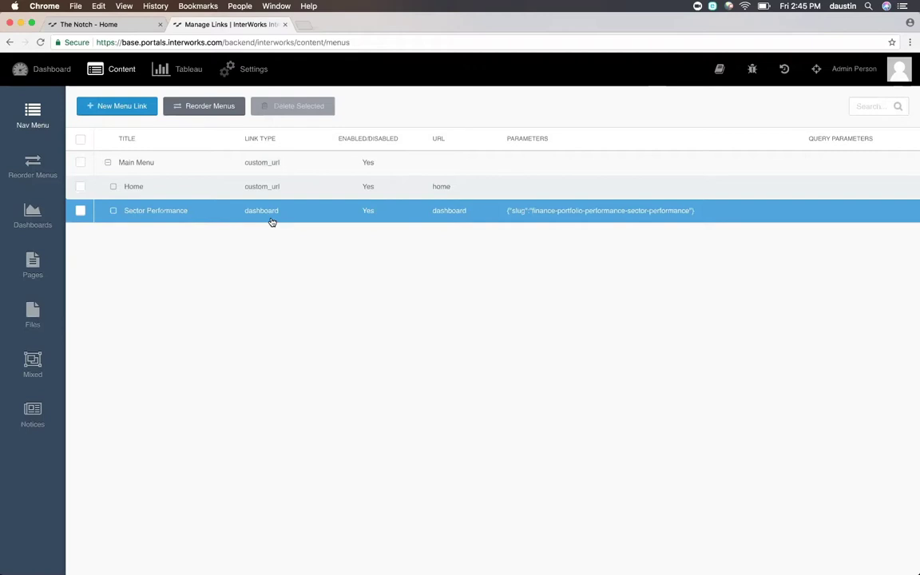
Open the Reorder Links tree and try dragging Sector Performance within Main Menu
click(228, 114)
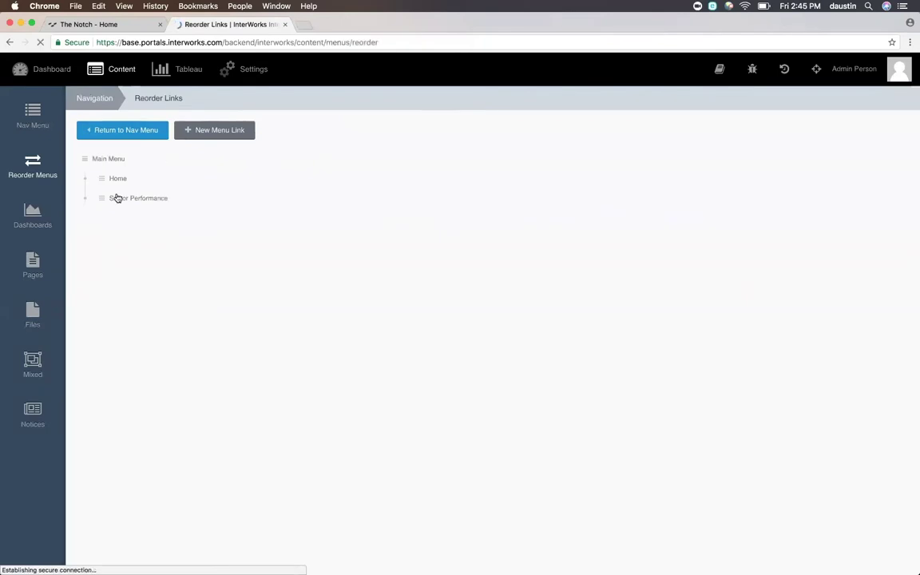
mouse_move(101, 199)
mouse_down()
mouse_move(133, 179)
mouse_move(92, 196)
mouse_up()
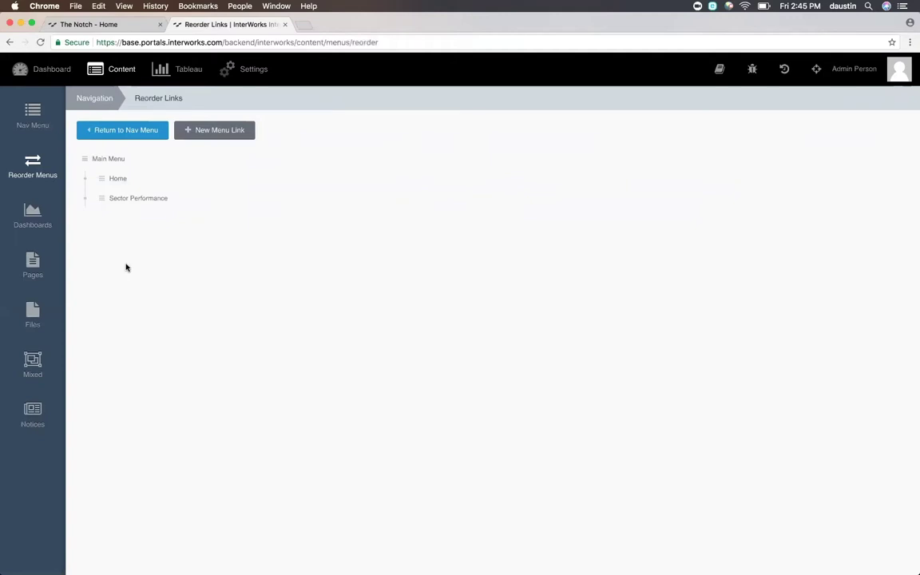
Create a Dropdown Placeholder menu link titled 'Finance'
click(209, 143)
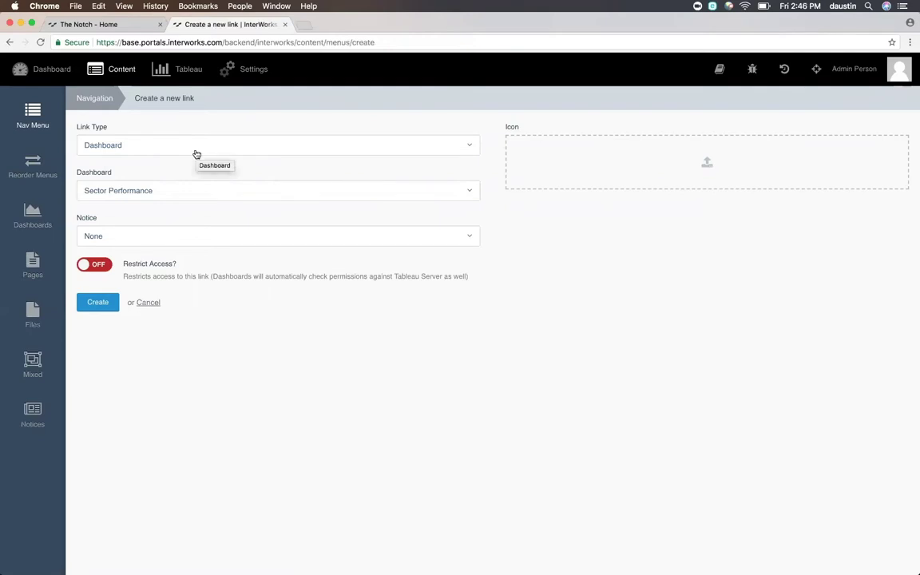
click(196, 154)
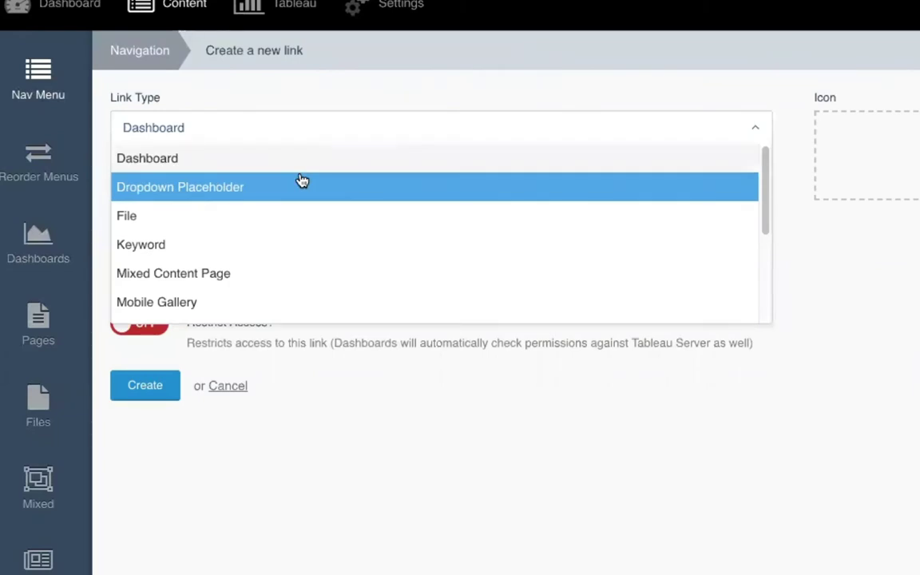
click(302, 182)
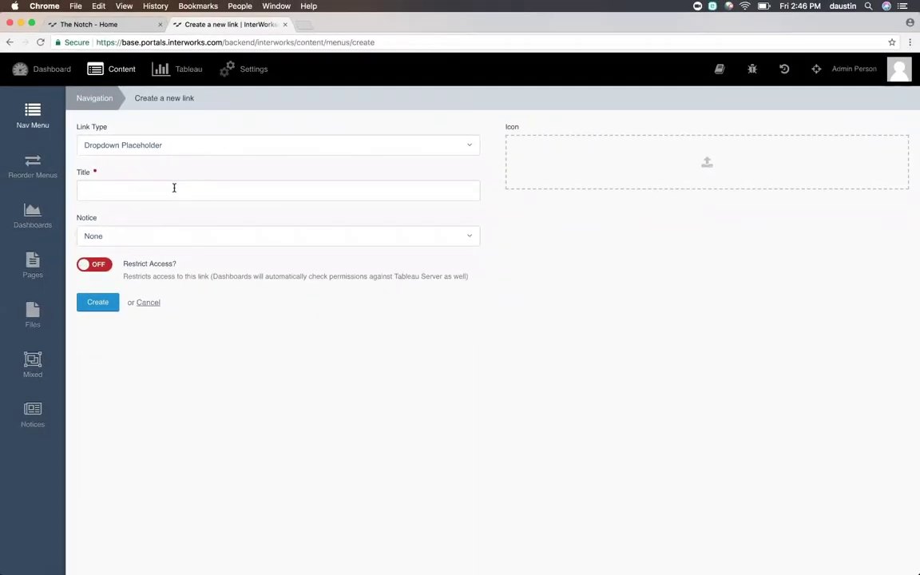
click(173, 187)
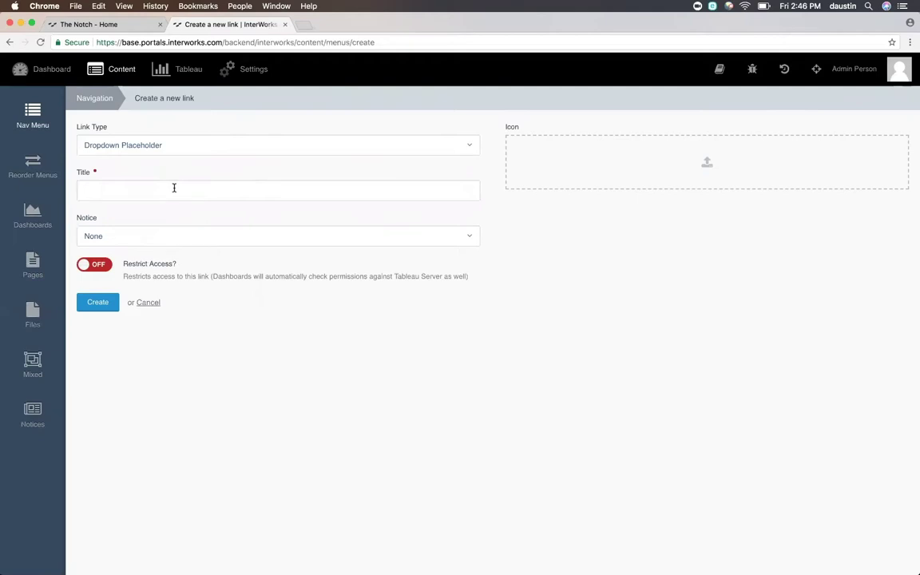
text(Finance)
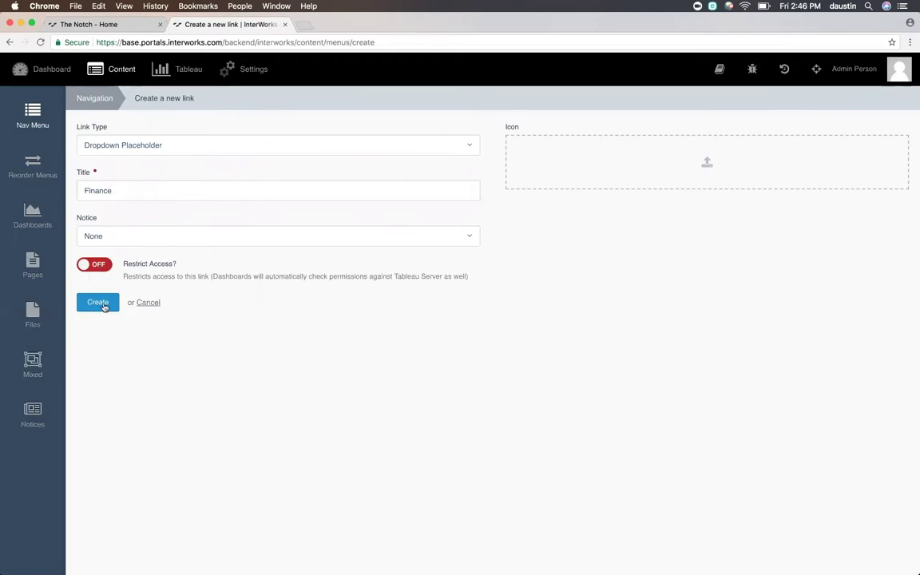
click(103, 304)
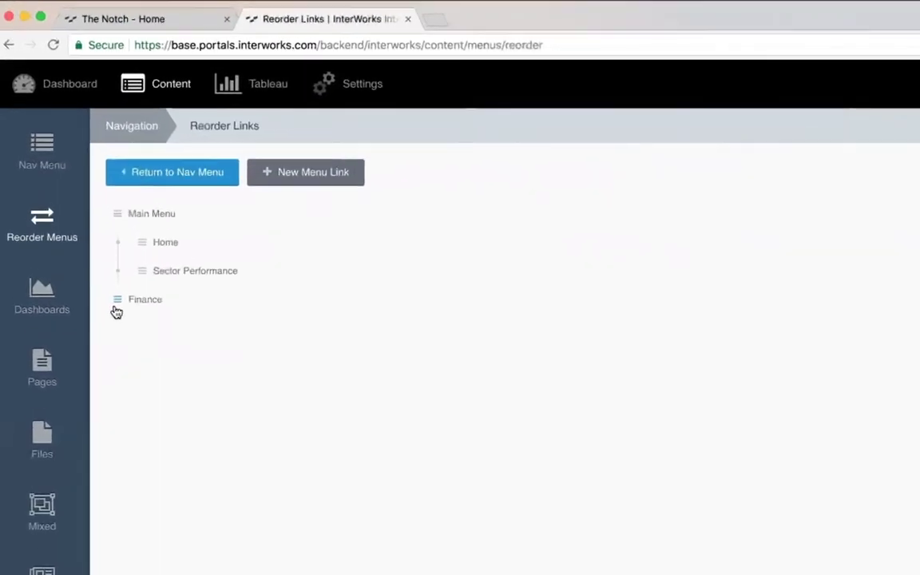
Move Finance into Main Menu, nest Sector Performance under it, and preview the site
drag(121, 324, 133, 261)
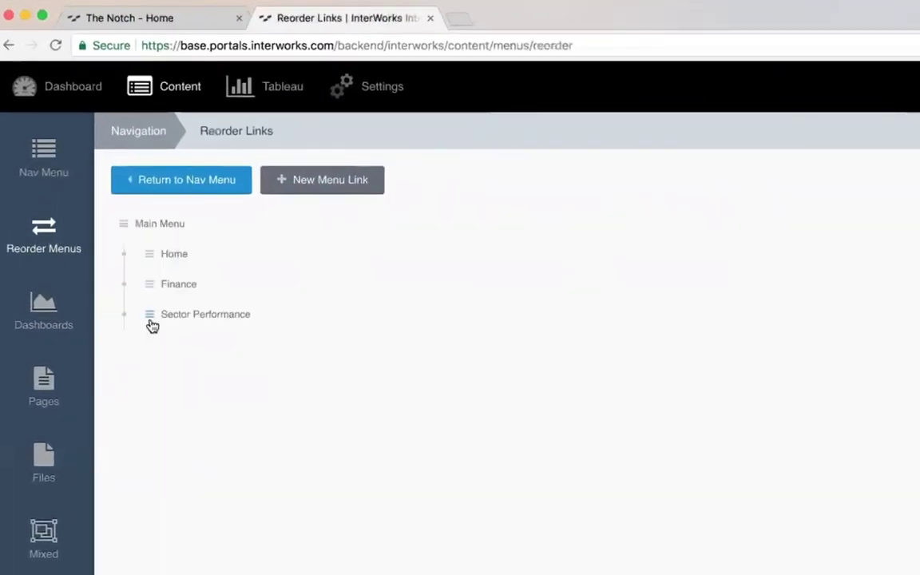
drag(151, 321, 208, 290)
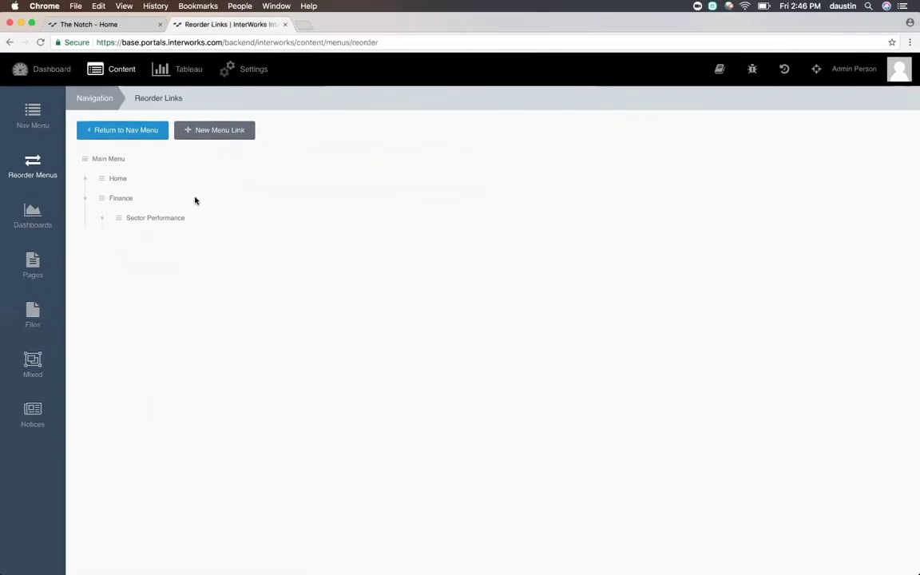
click(815, 72)
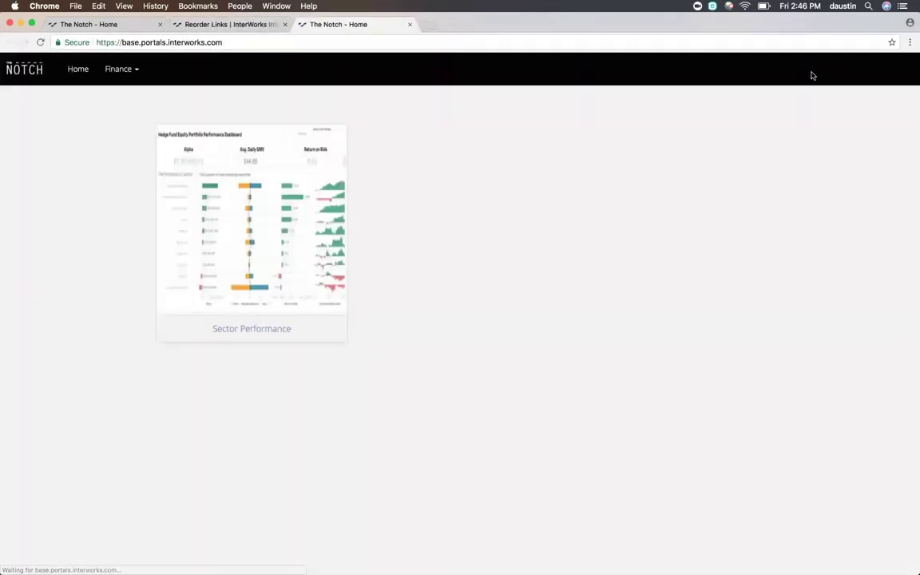
Check the preview's Finance dropdown shows Sector Performance, then return to Reorder Links
click(114, 71)
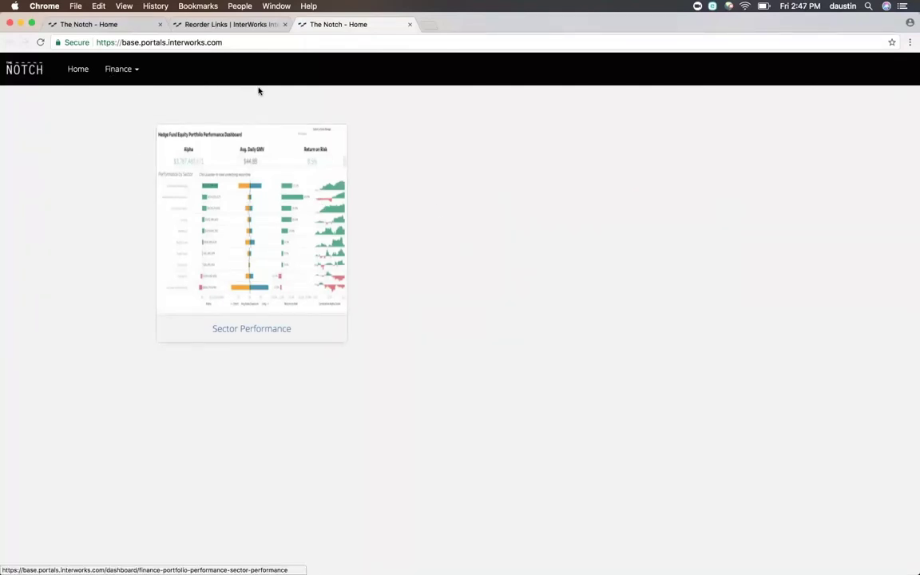
click(249, 26)
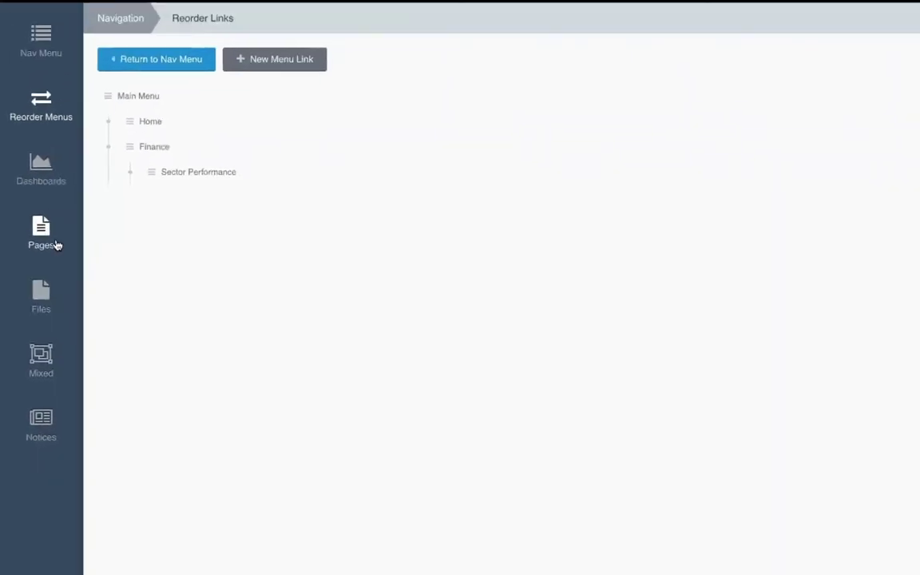
Start a new page titled 'FAQ' and change its slug to 'faq2'
click(56, 246)
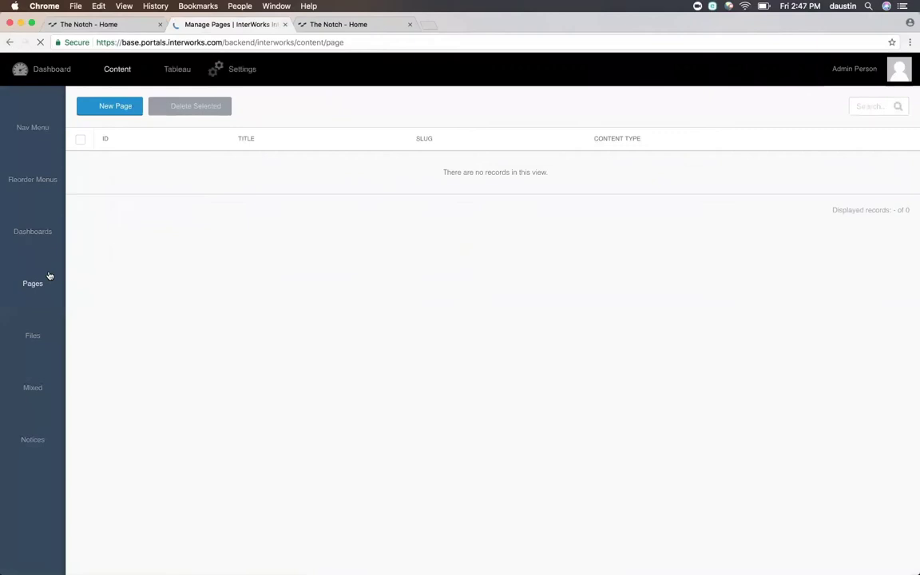
click(137, 112)
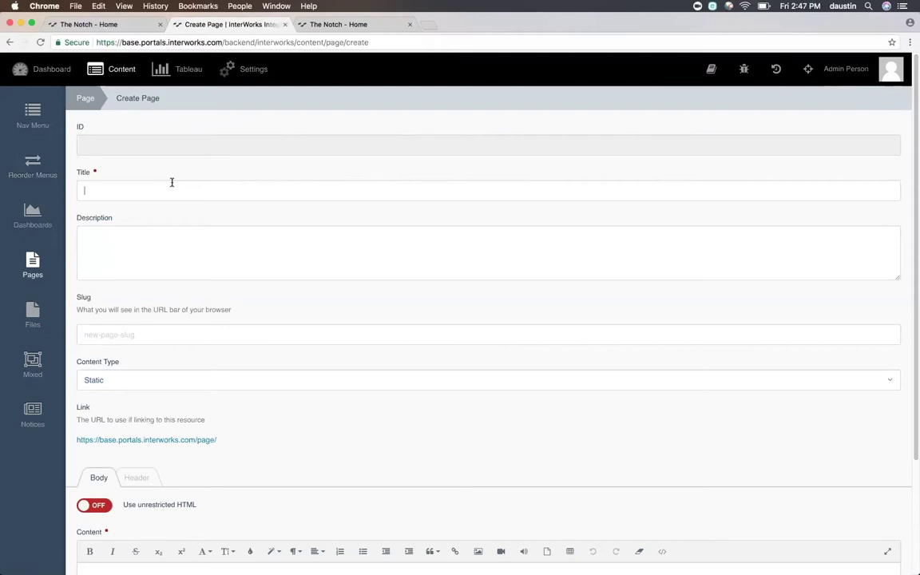
text(FAQ)
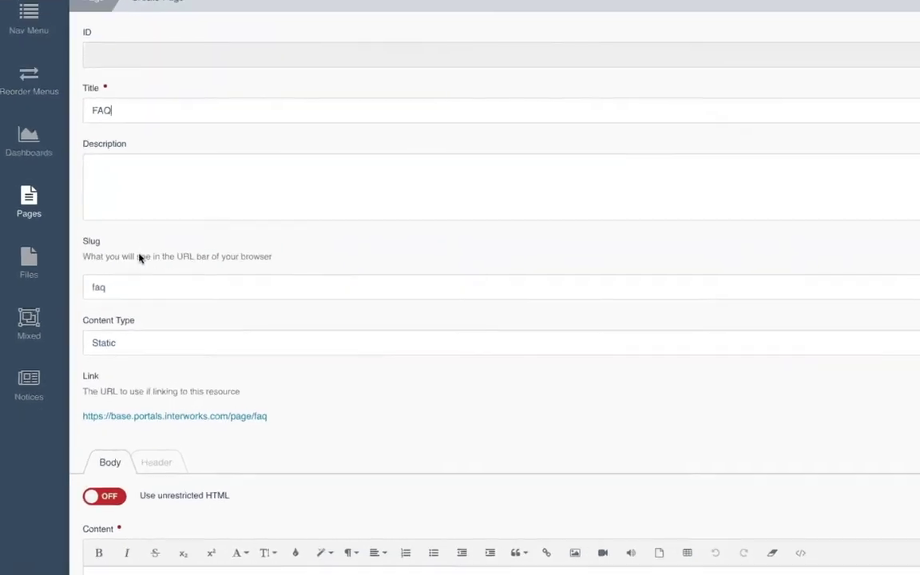
click(122, 336)
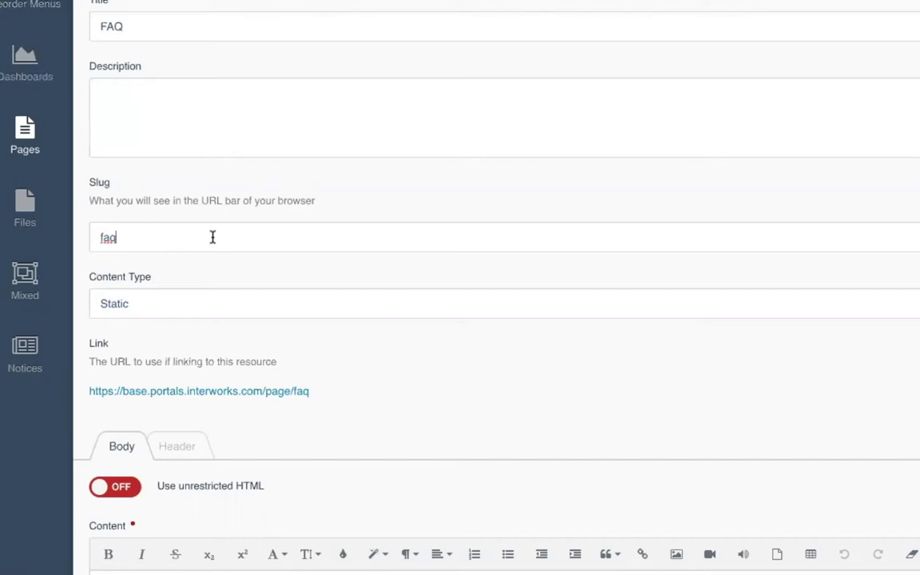
text(2)
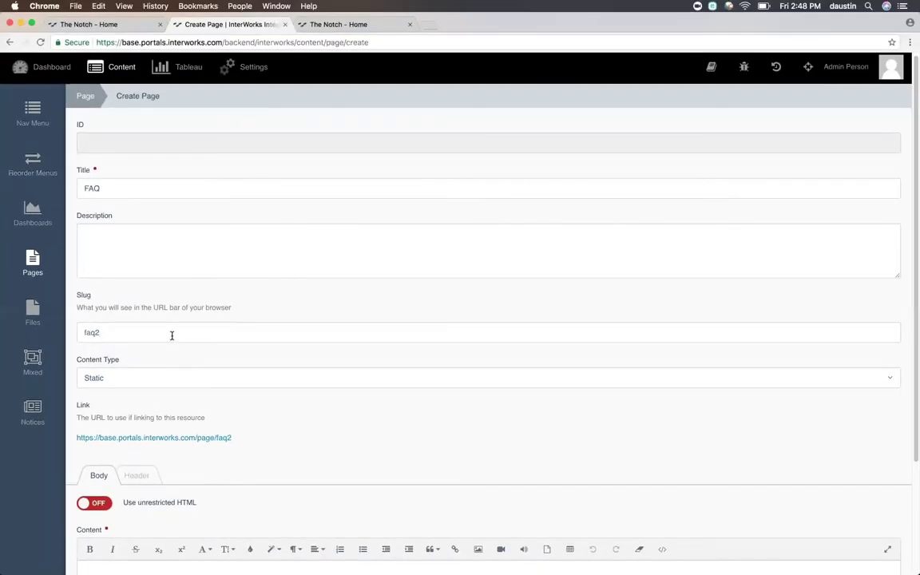
scroll(252, 311, down, 2)
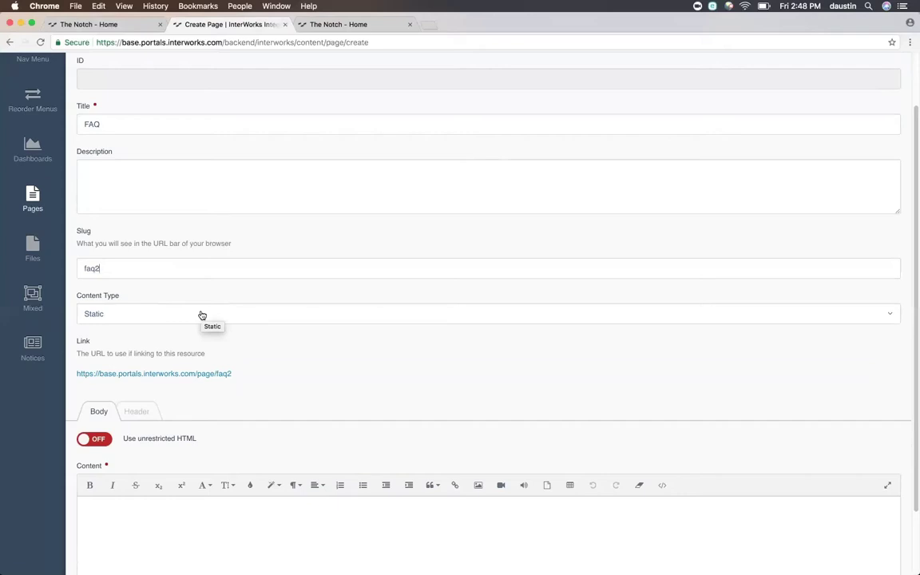
click(202, 314)
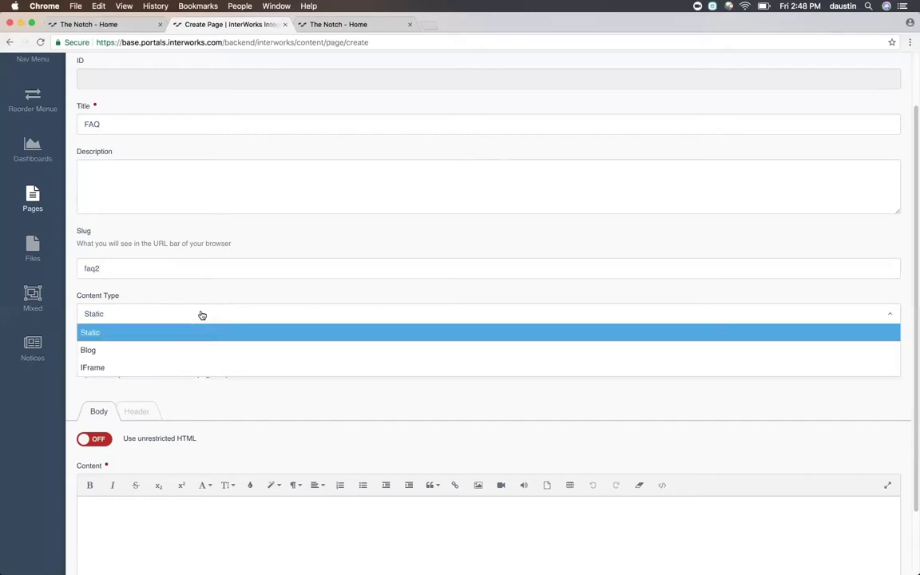
click(184, 368)
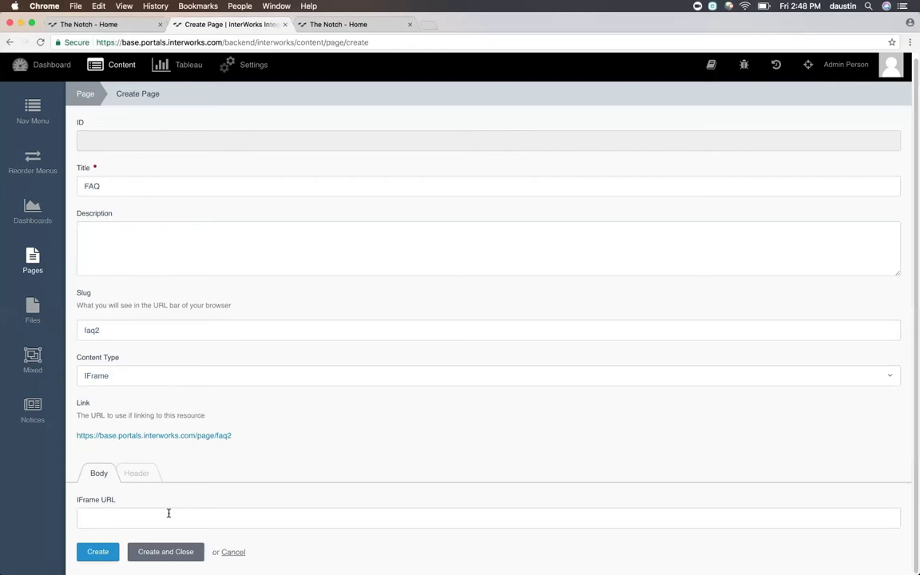
click(227, 381)
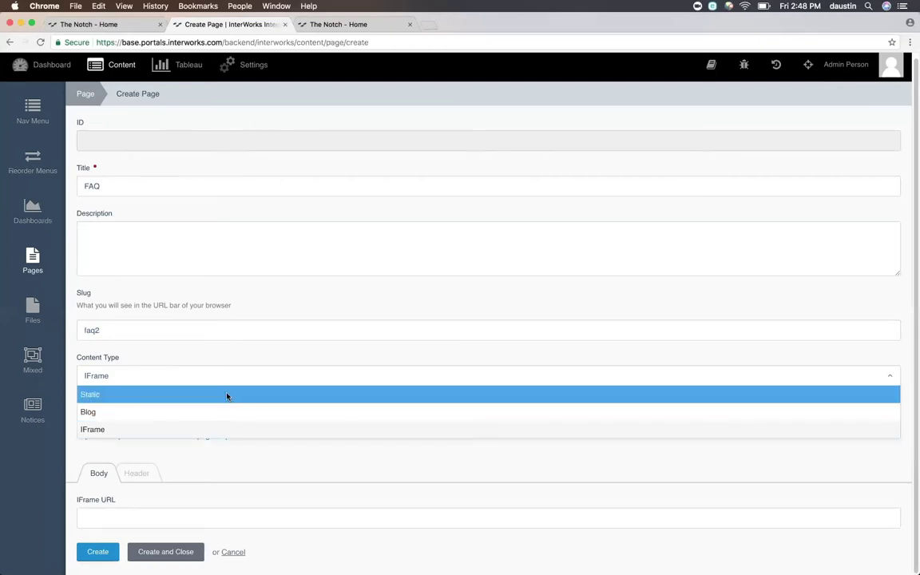
click(227, 396)
scroll(388, 386, down, 2)
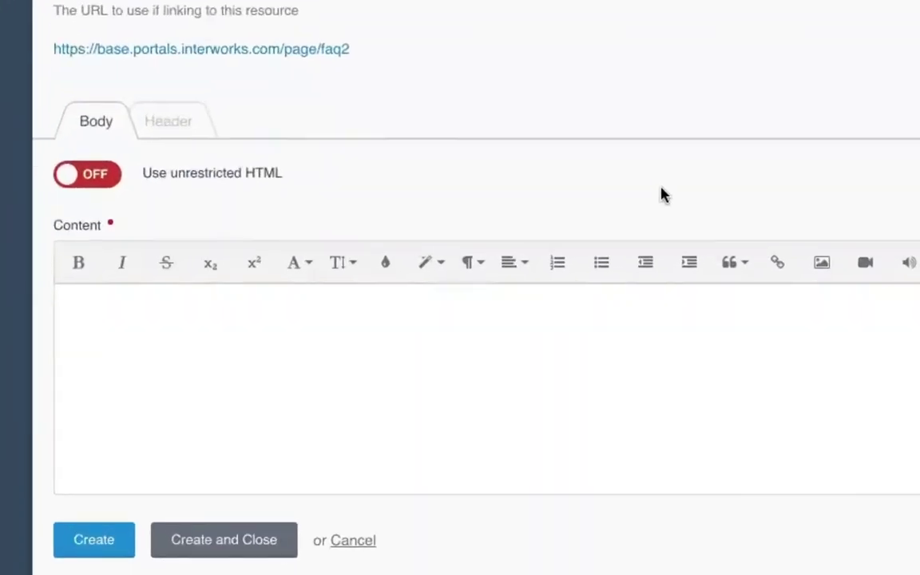
Type 'test test test' in the content, formatted bold, italic and strikethrough
click(428, 402)
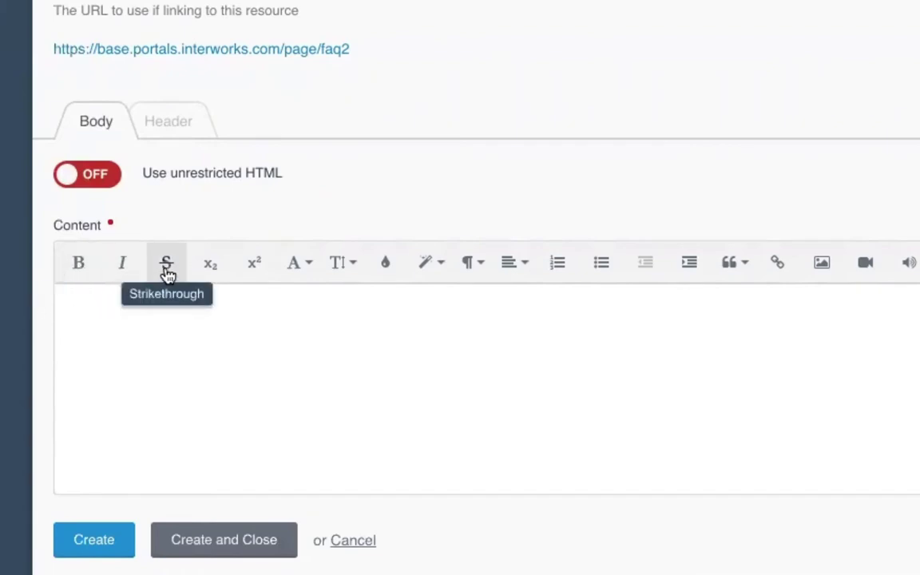
click(90, 274)
text(test)
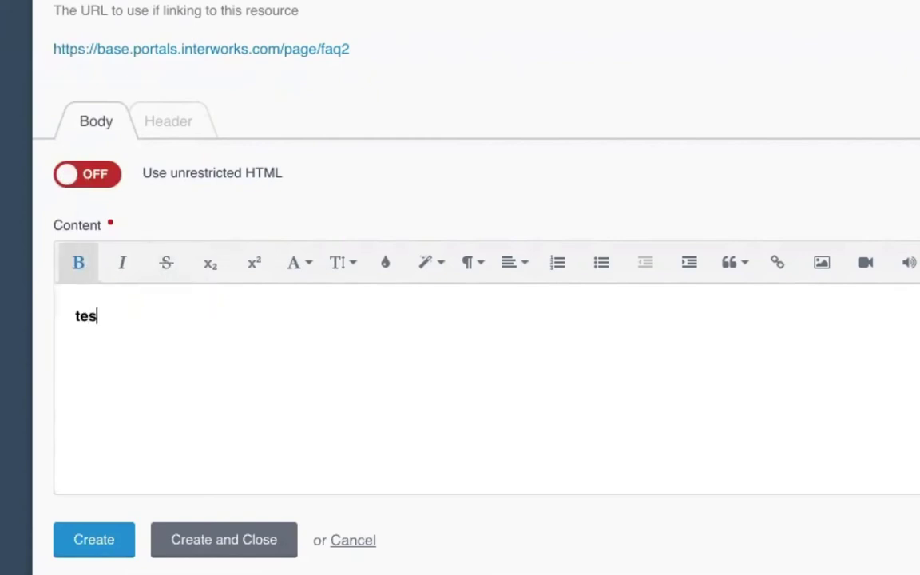
click(95, 276)
text(test)
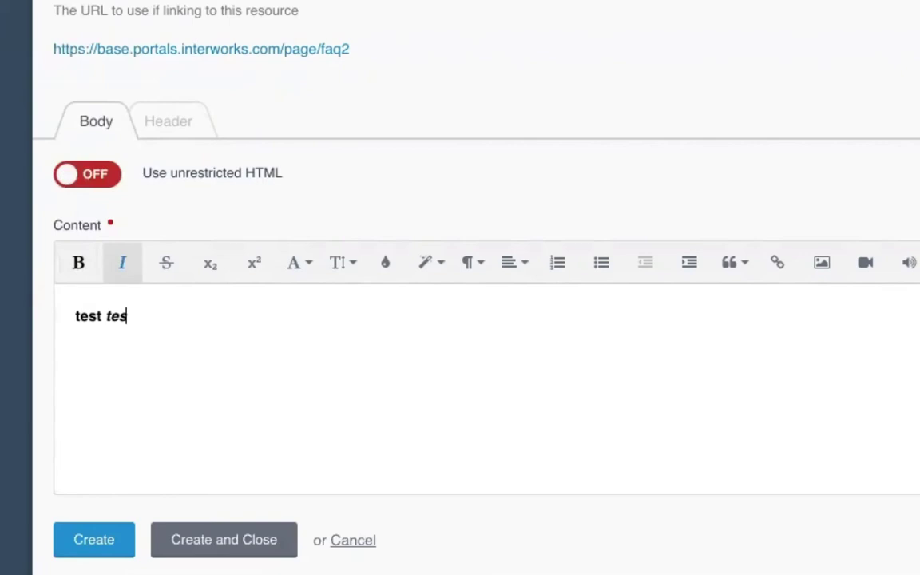
click(155, 273)
text(test)
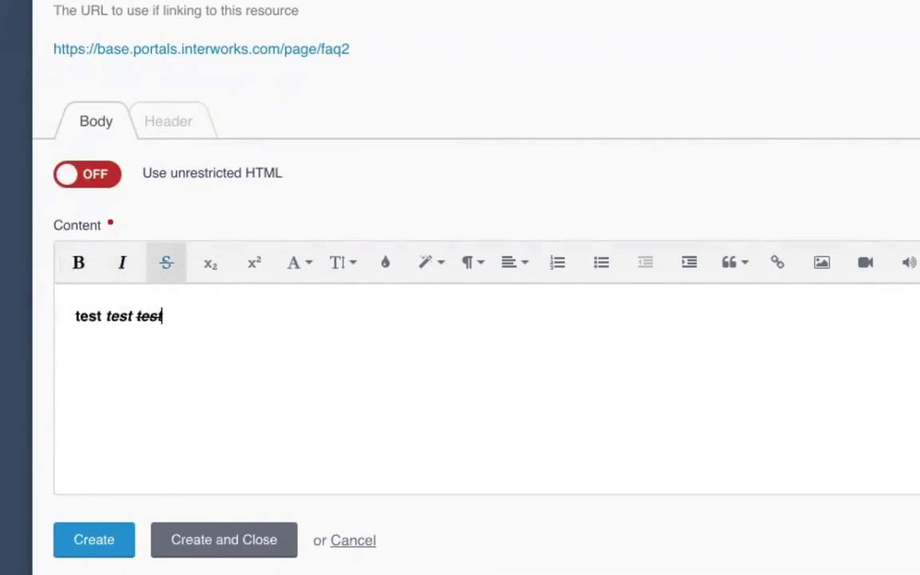
key(Return)
key(Return)
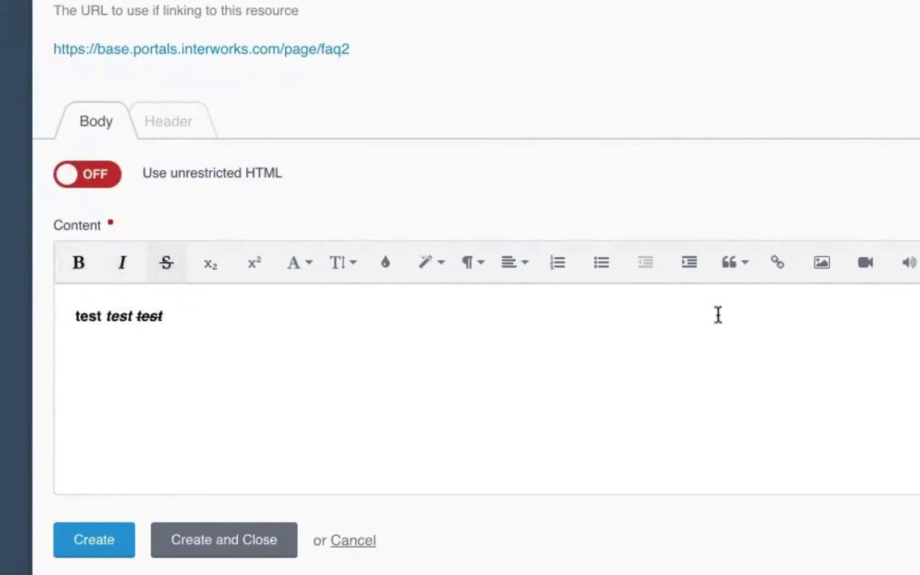
Add a bulleted list item 'test 12343' below the text
click(605, 271)
text(test 12343)
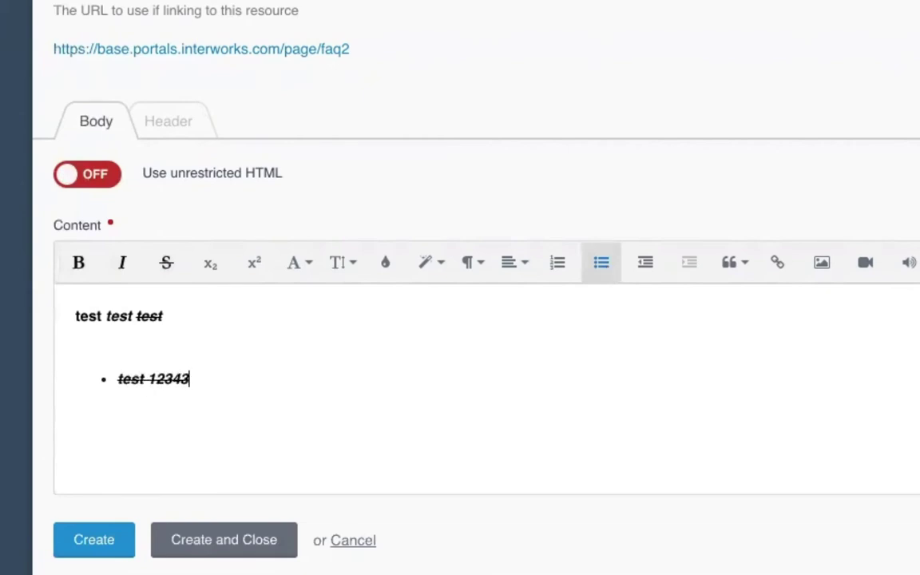
key(Return)
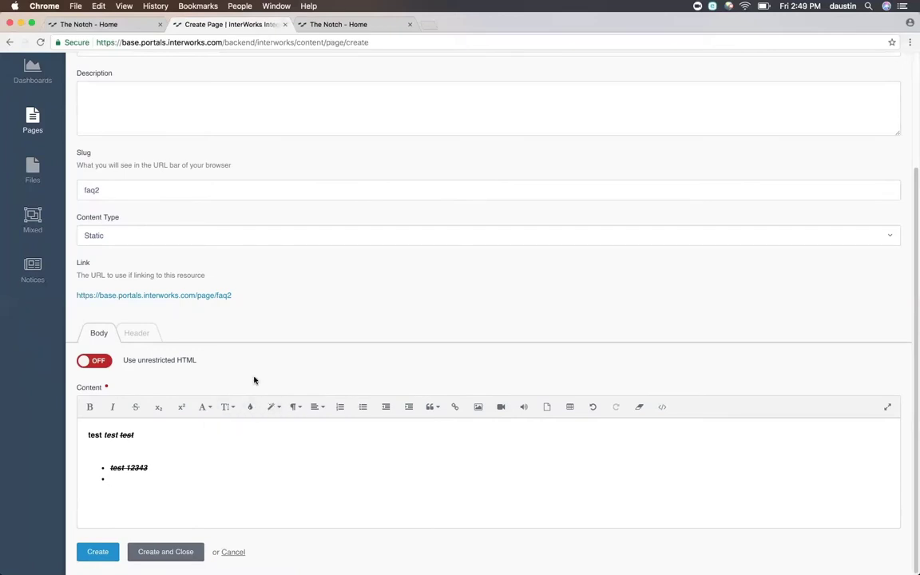
Turn on unrestricted HTML for the FAQ body, review the Header stylesheet editors, then go to Files
click(94, 361)
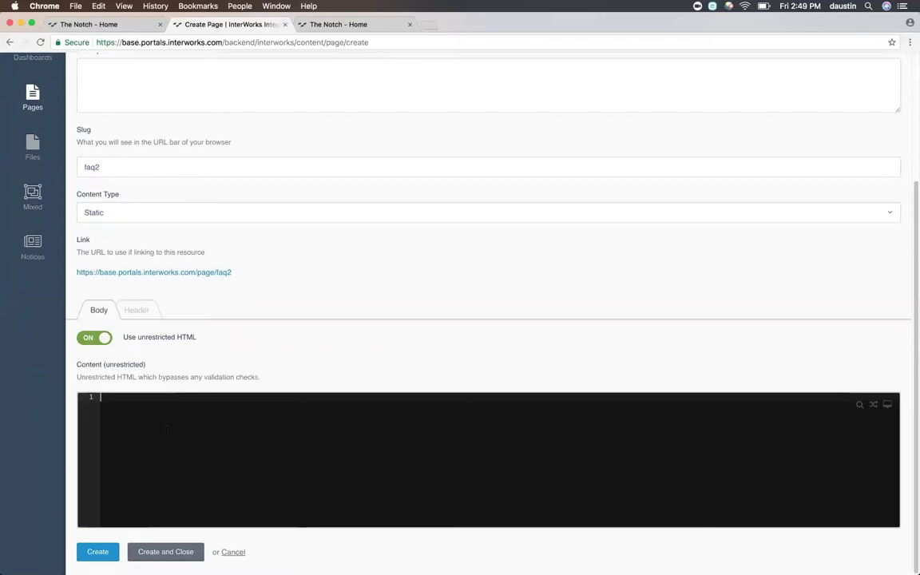
click(137, 310)
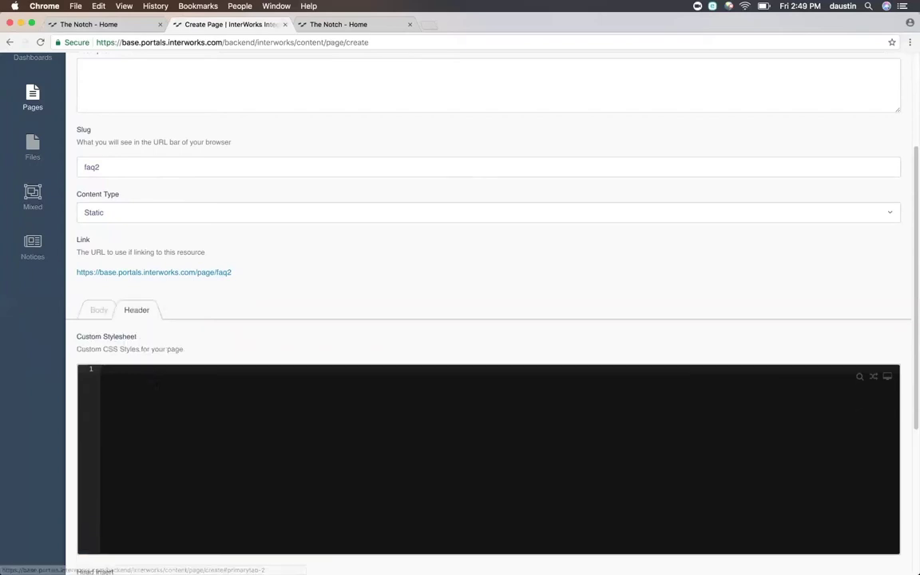
scroll(142, 318, down, 5)
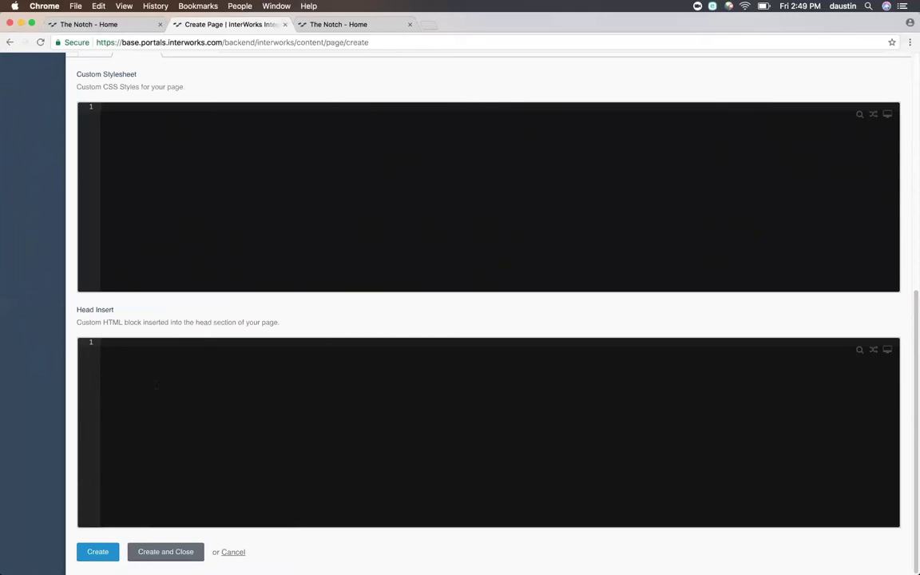
scroll(157, 387, up, 2)
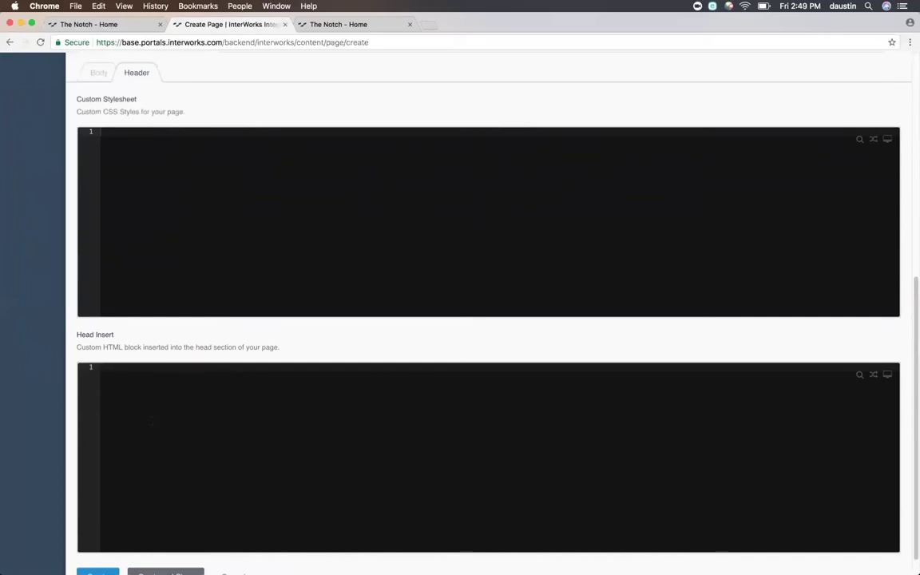
click(164, 242)
click(96, 76)
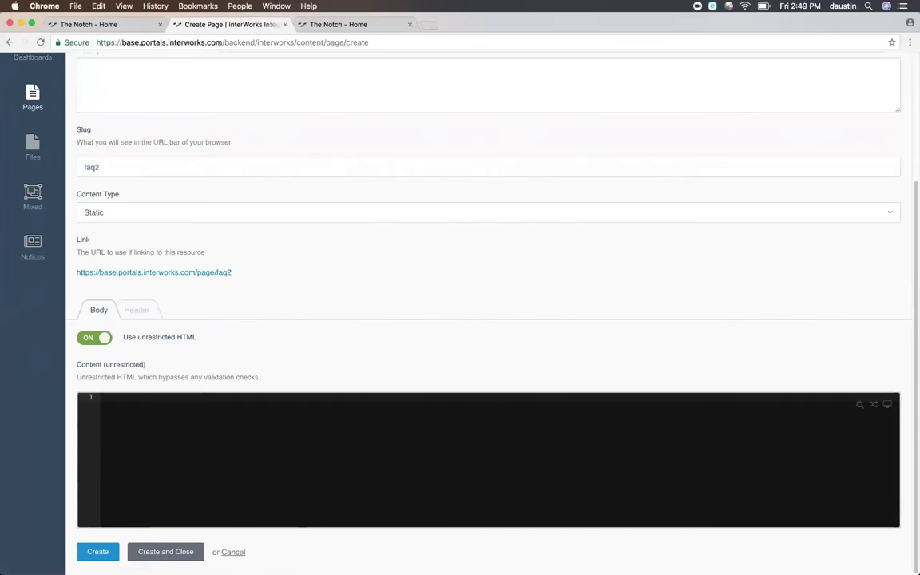
scroll(108, 385, up, 4)
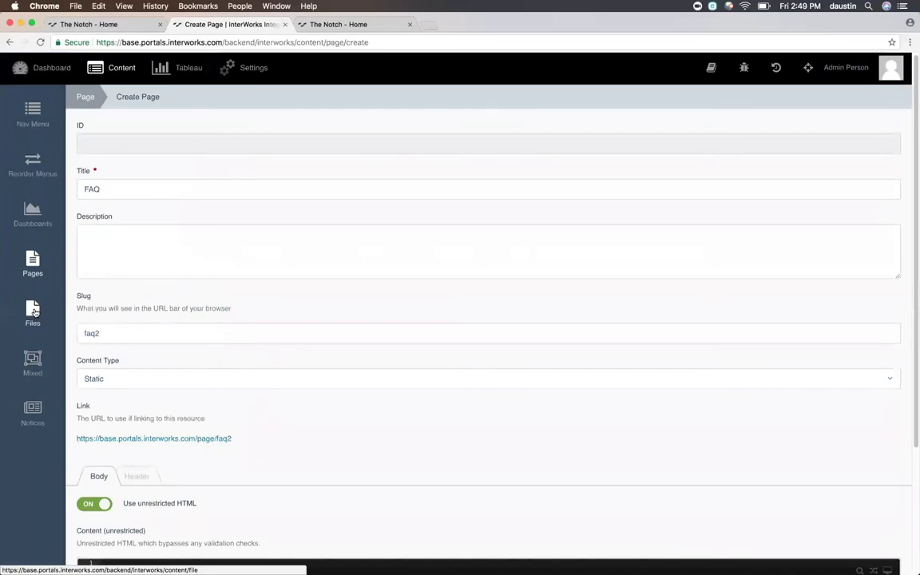
click(33, 311)
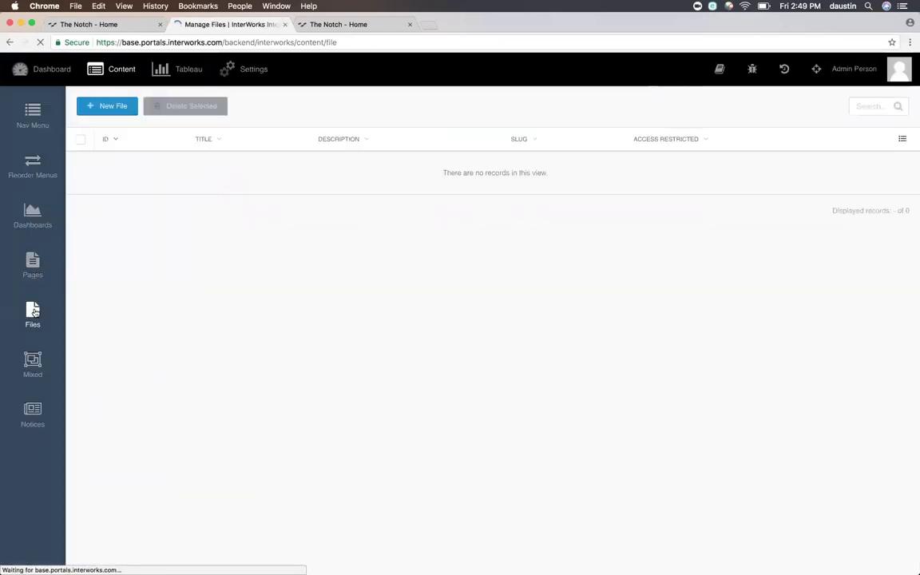
Start a new file entry titled 'PPTX' and check its auto-filled 'pptx' slug
click(112, 112)
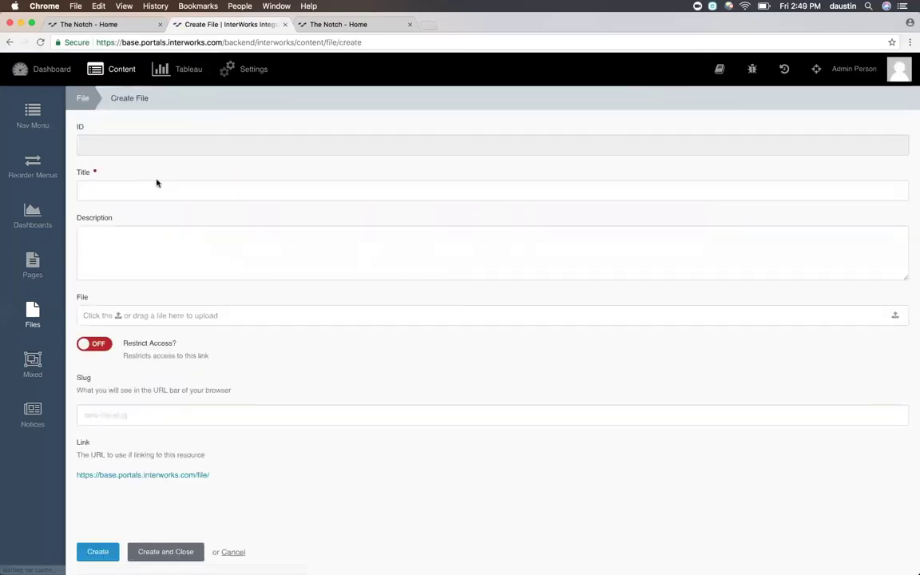
click(156, 184)
text(PPT)
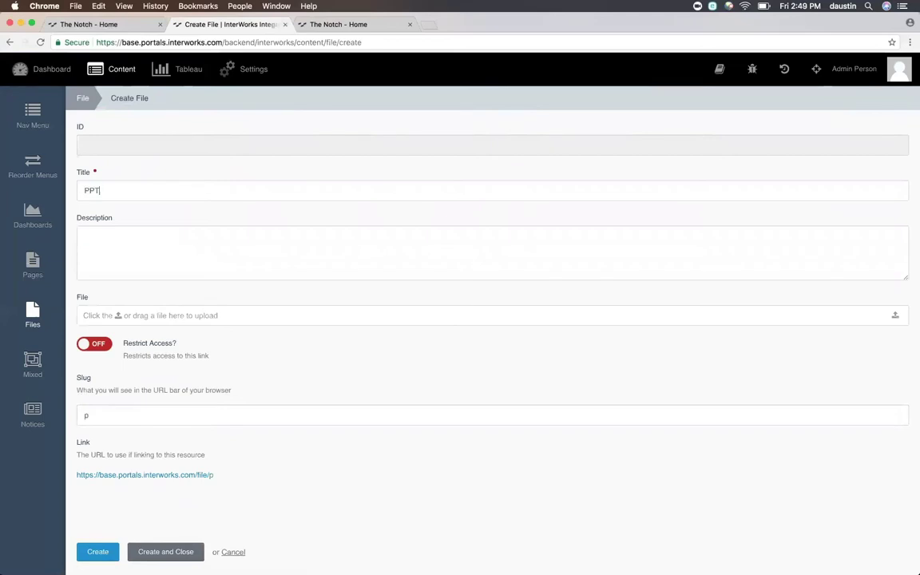
text(X)
click(685, 412)
Turn on Restrict Access and grant only the Web Editors user group access
click(96, 344)
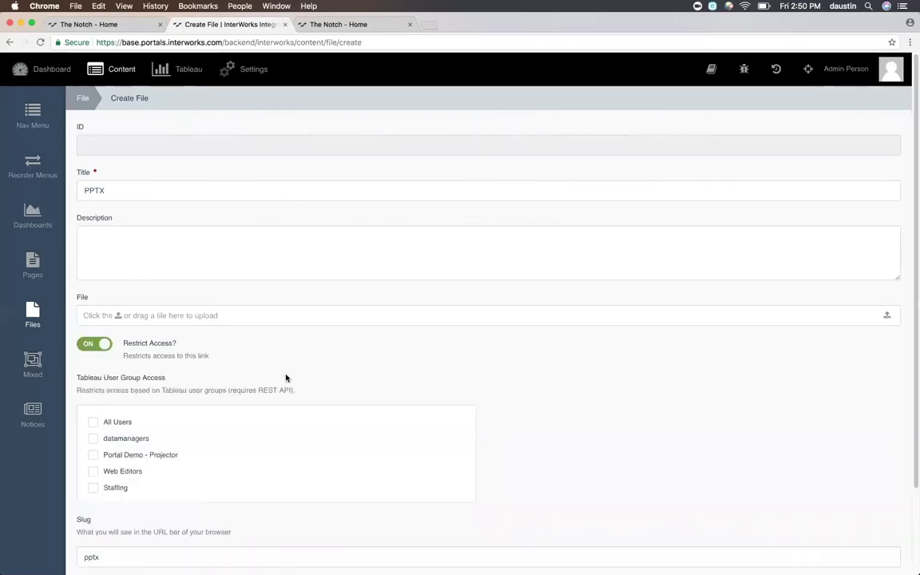
scroll(286, 378, down, 2)
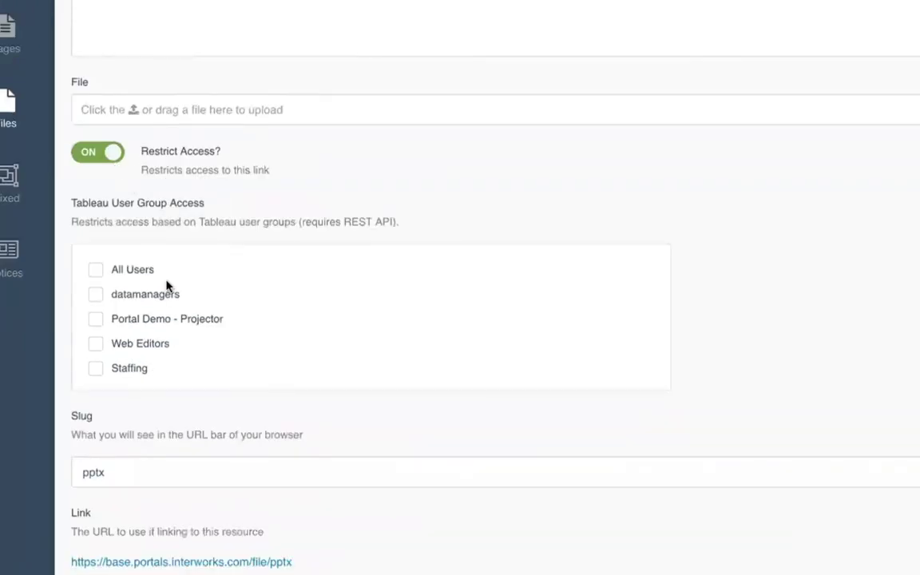
click(146, 352)
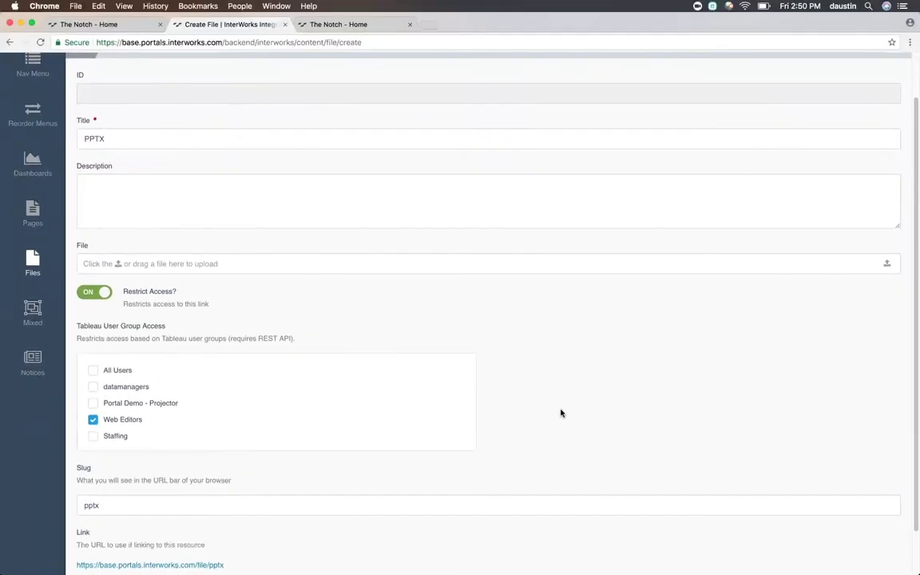
scroll(559, 412, down, 1)
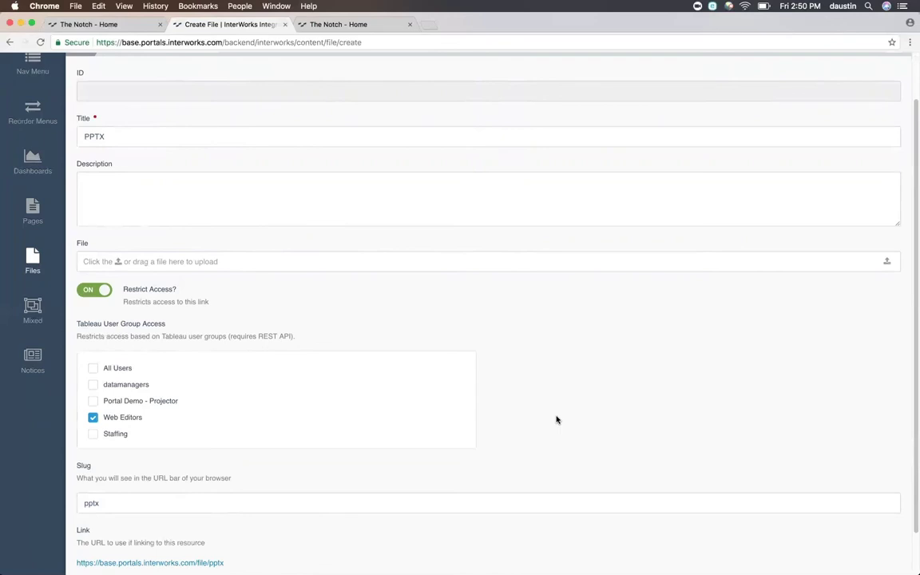
scroll(557, 420, down, 1)
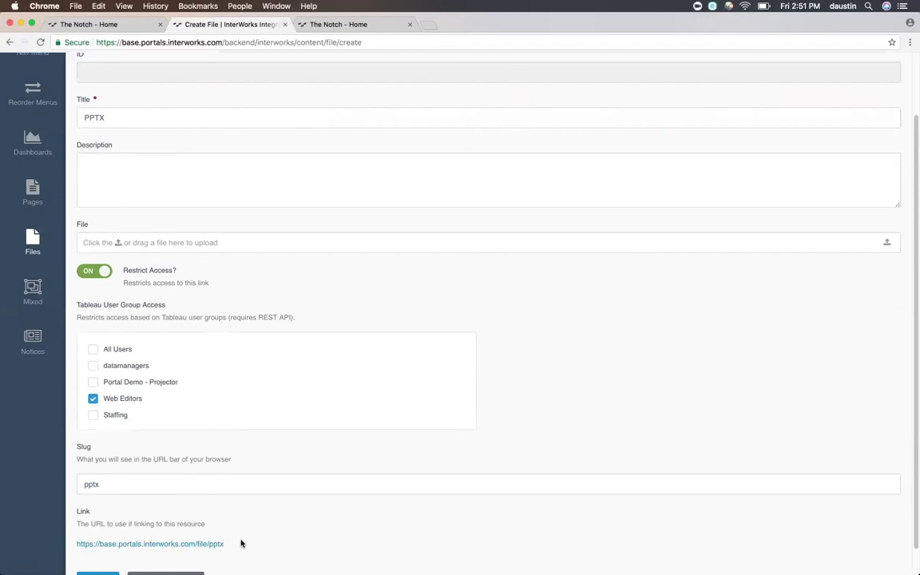
scroll(241, 544, down, 2)
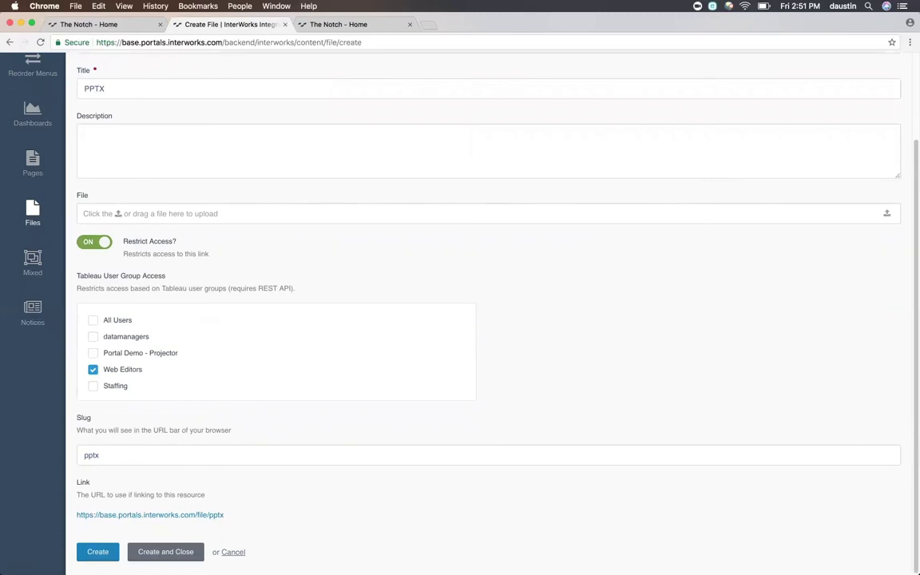
scroll(103, 527, up, 3)
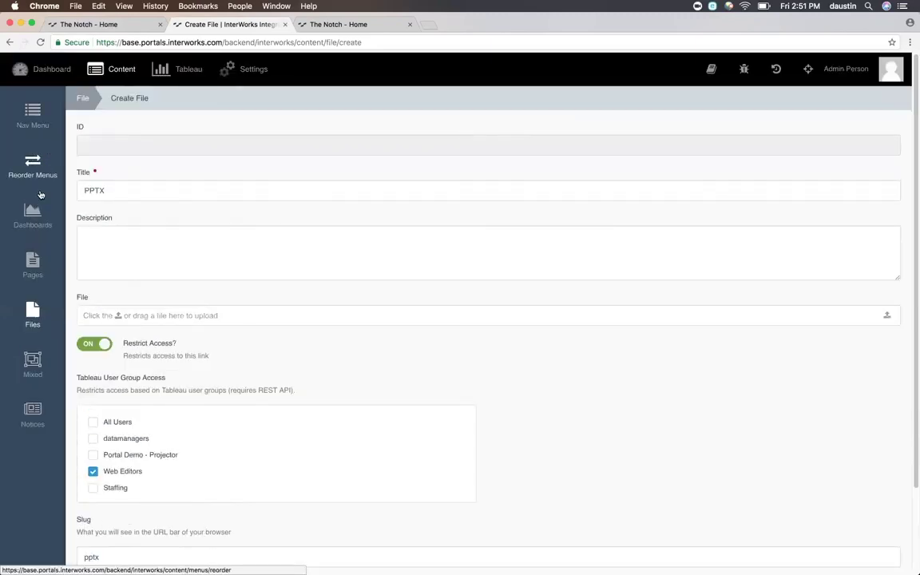